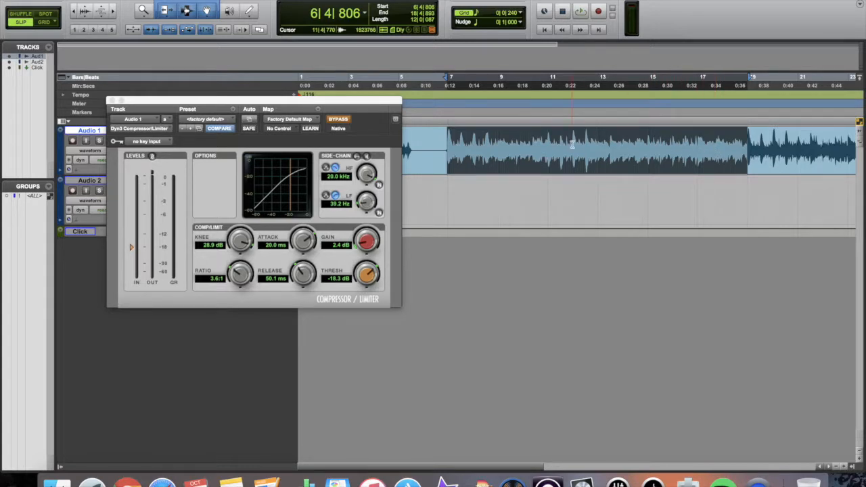
- Play the selected Audio 1 passage with the compressor bypassed, and set the active compressor's knee to 29.1 dB
key("space")
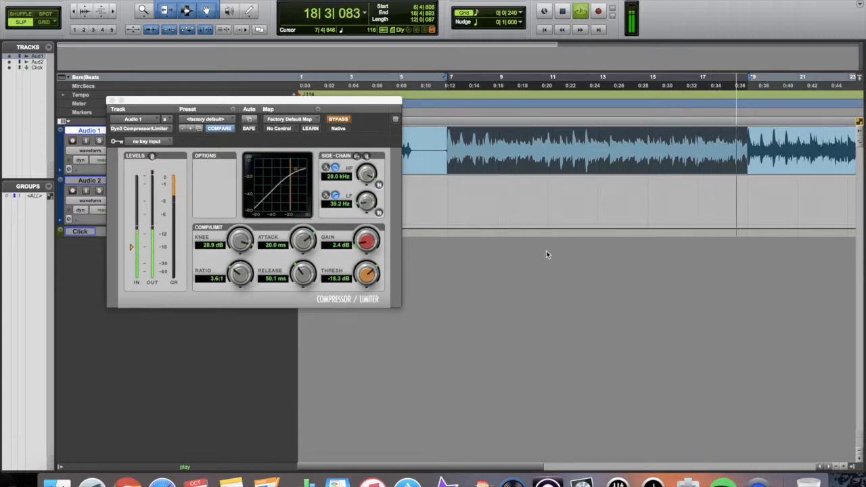
key("space")
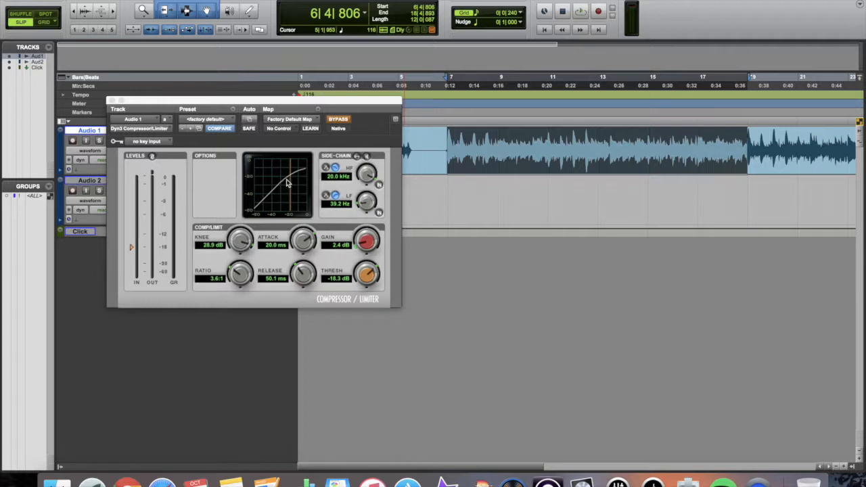
mouse_move(240, 241)
left_mouse_down()
mouse_move(234, 350)
mouse_move(240, 233)
mouse_move(240, 250)
left_mouse_up()
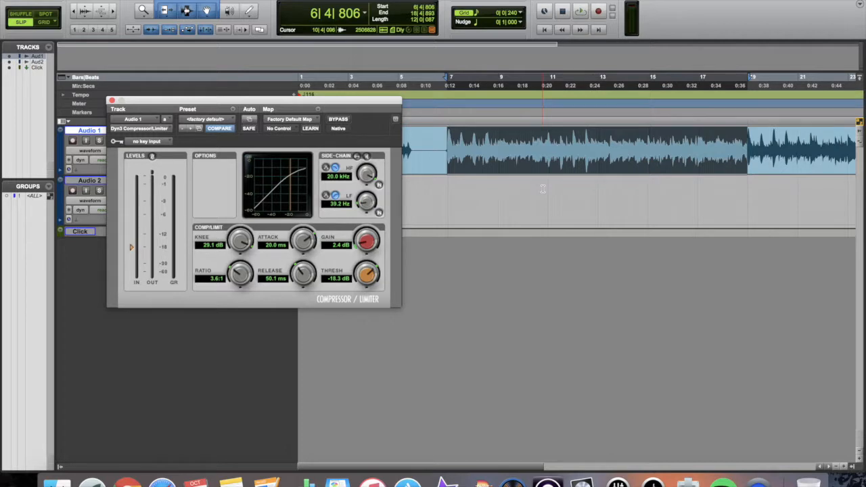
- Compare the selected Audio 1 passage in playback with the compressor active and bypassed
key("space")
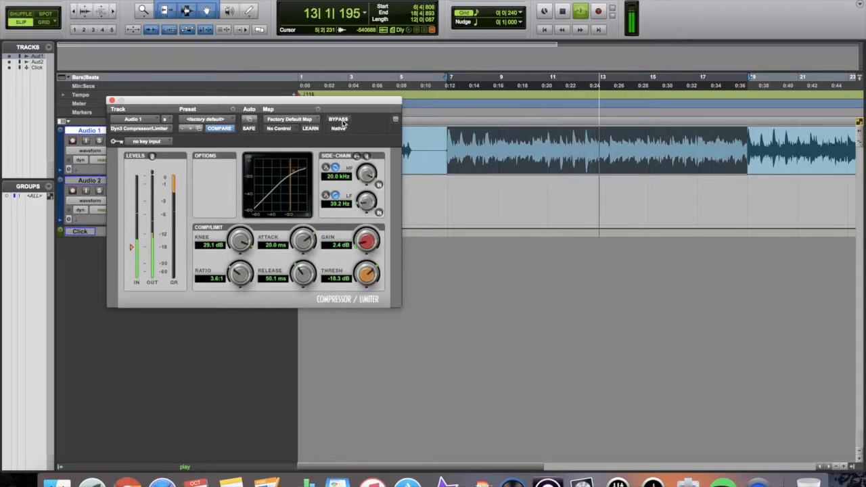
key("space")
left_click(339, 119)
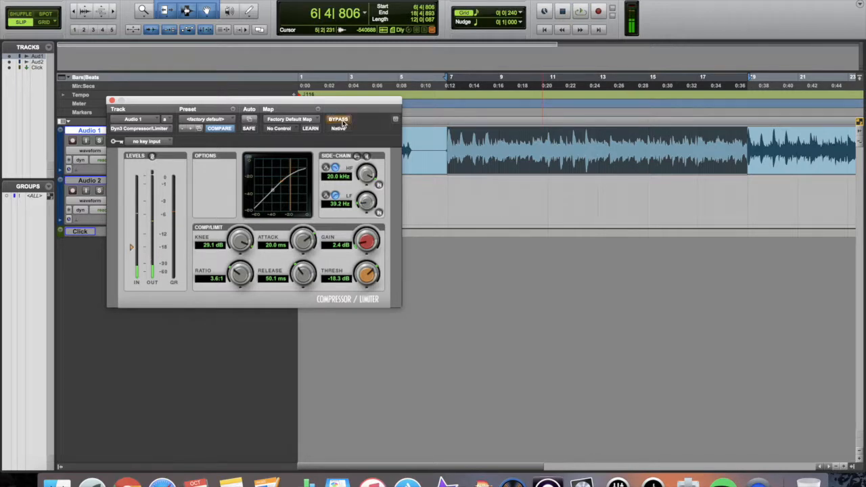
key("space")
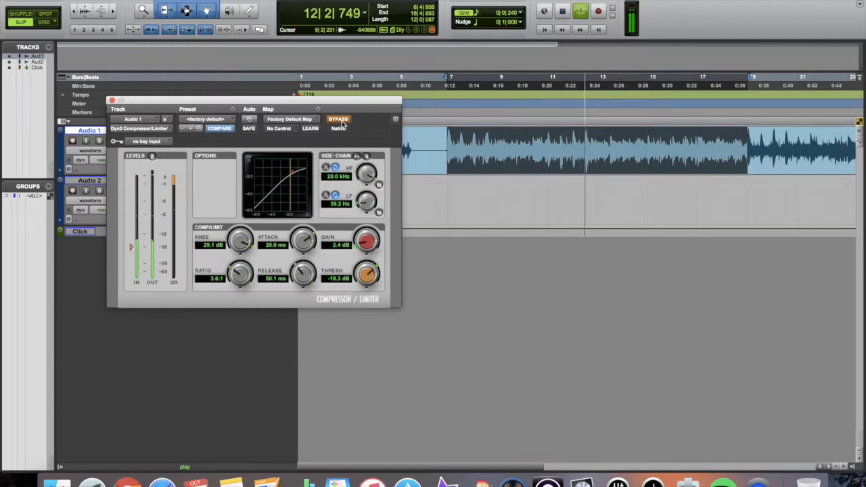
key("space")
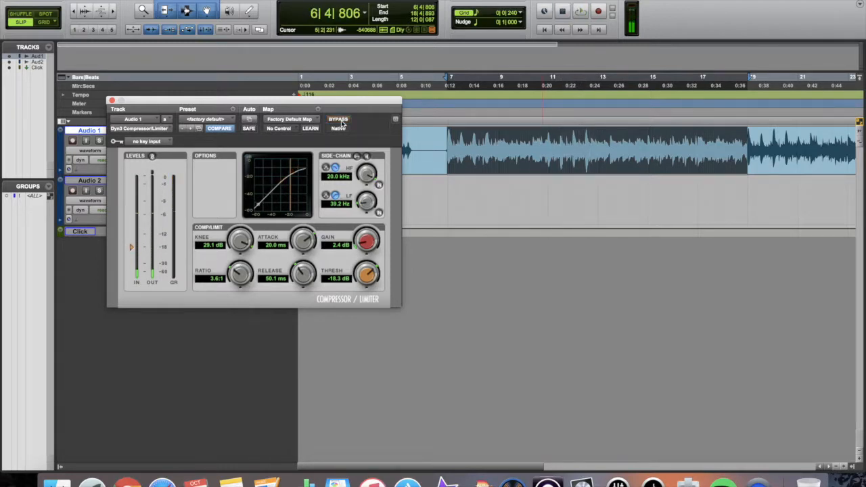
key("space")
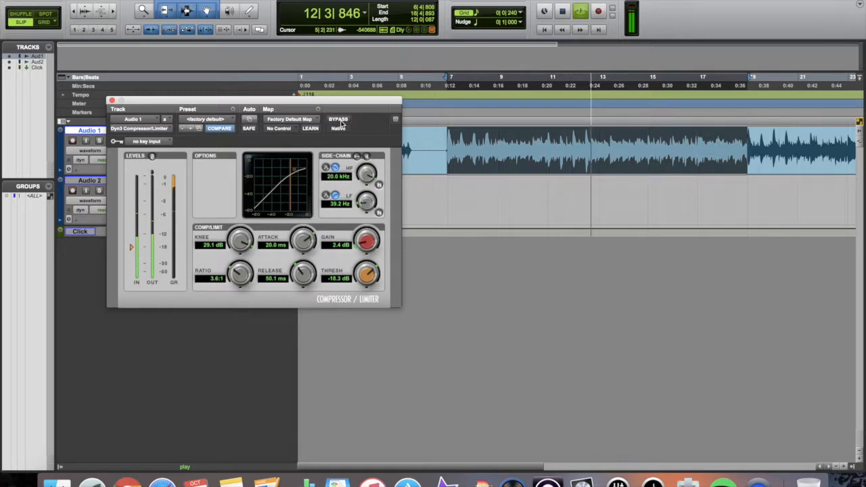
key("space")
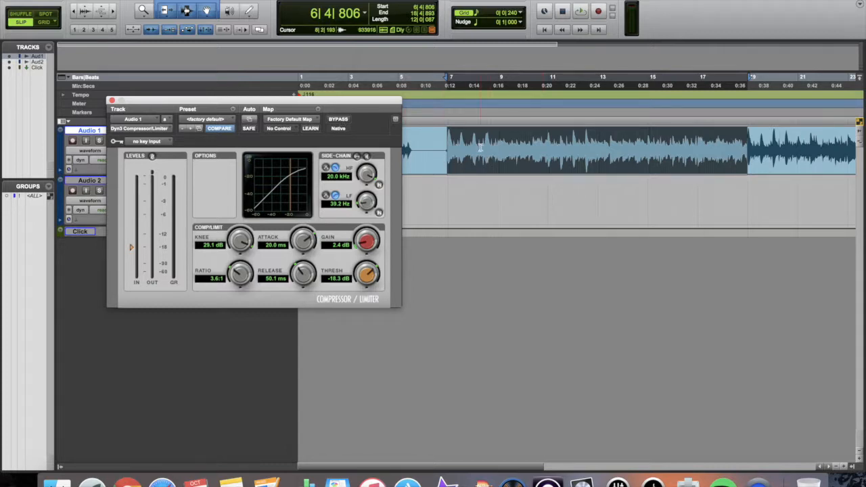
- Audition knee values of 0.4, 30.0 and 0.2 dB during playback, and set the knee to 30.0 dB
left_click_drag(240, 235, 230, 313)
key("space")
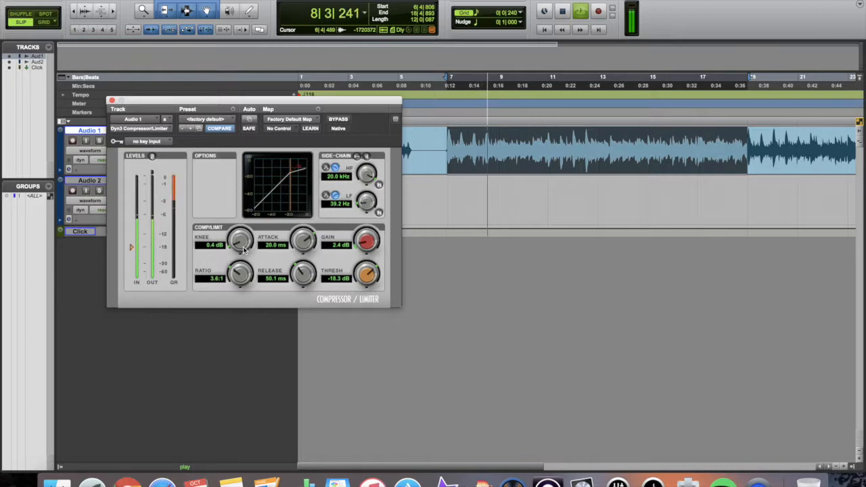
left_click_drag(244, 250, 245, 217)
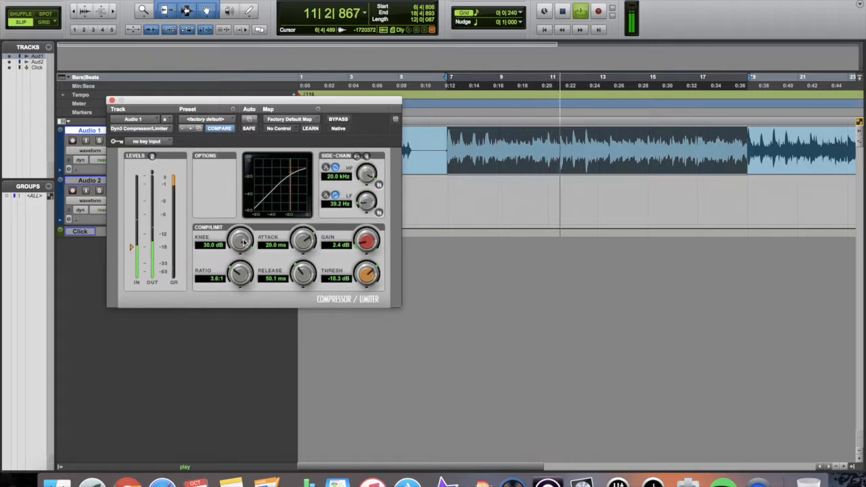
left_click_drag(243, 242, 246, 460)
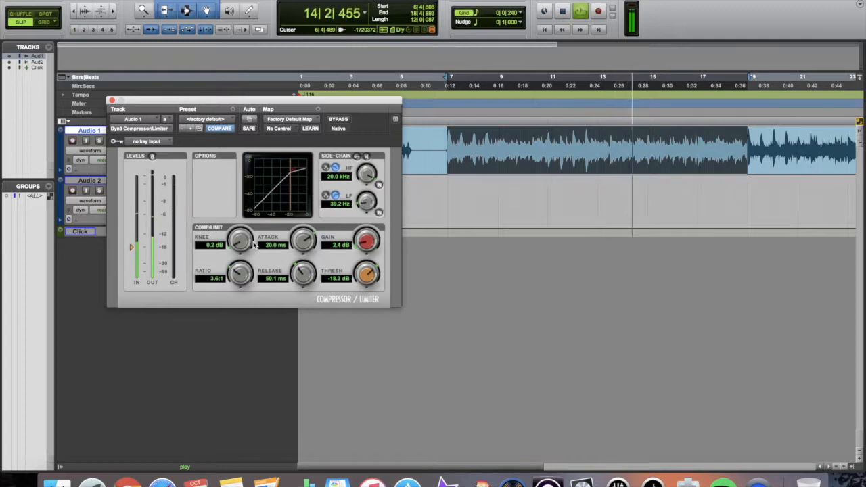
key("space")
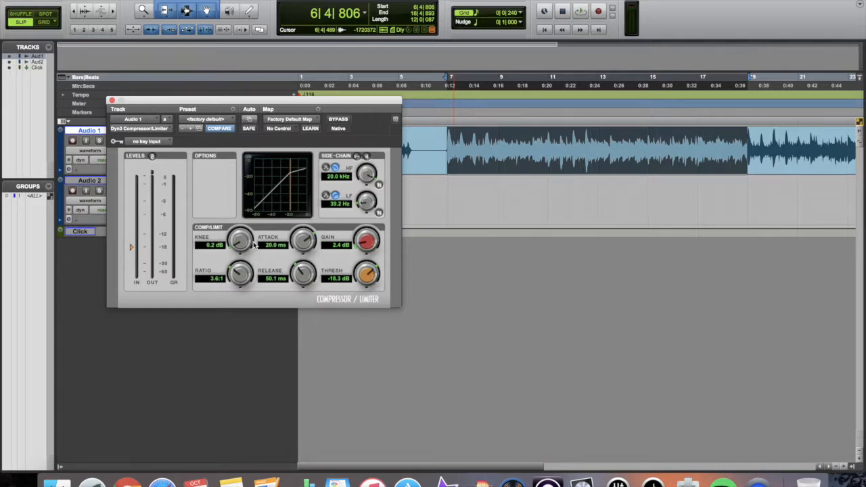
left_click_drag(247, 244, 274, 91)
- Play the selection while auditioning compressor attack times from 10.3 µs up to 300.0 ms
key("space")
left_click_drag(302, 241, 292, 326)
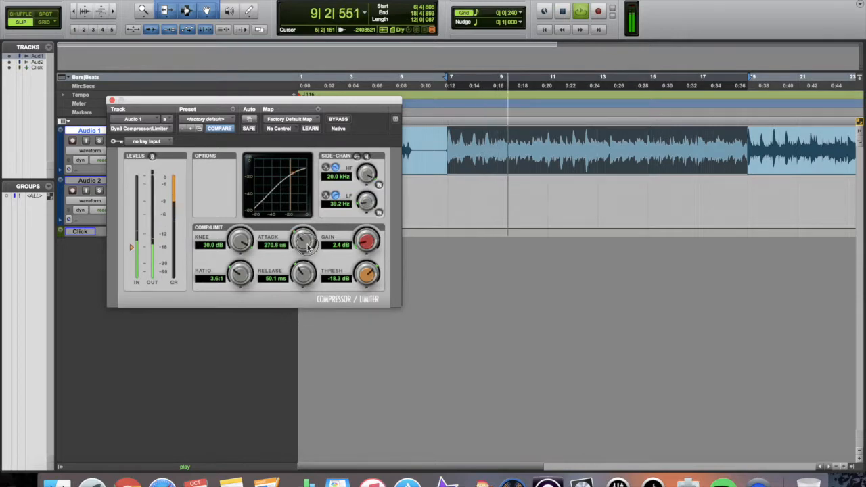
left_click_drag(308, 250, 308, 299)
left_click_drag(306, 247, 305, 275)
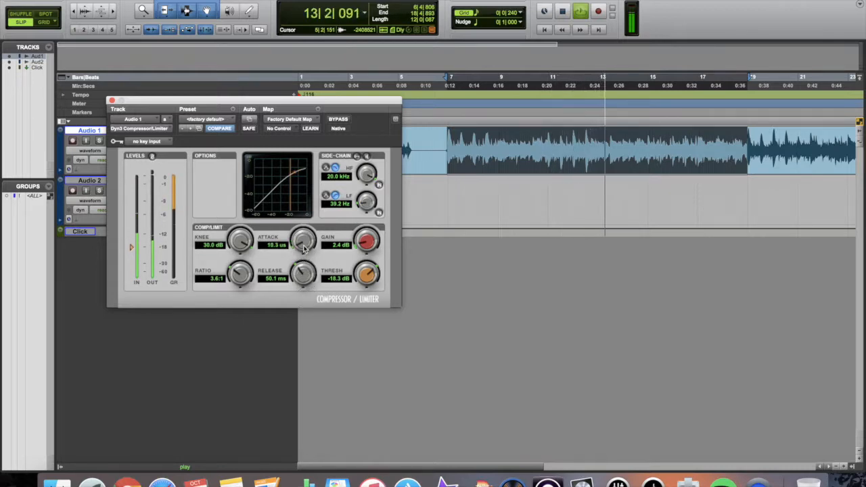
left_click_drag(304, 247, 306, 196)
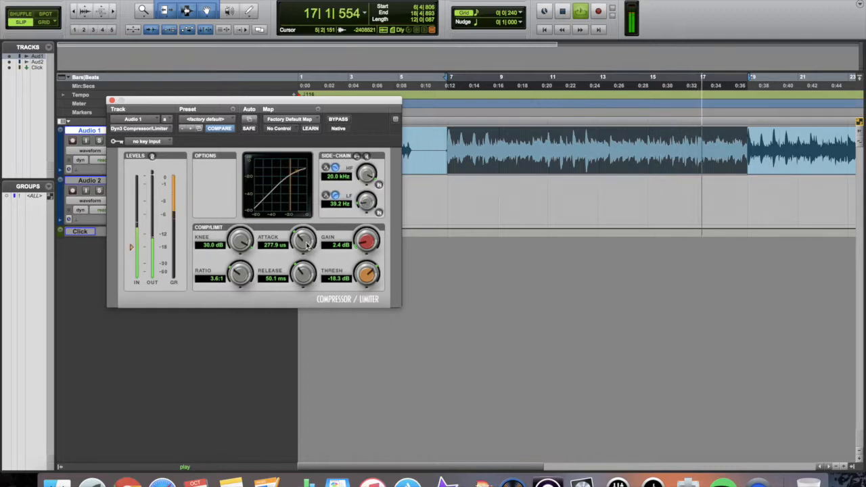
left_click_drag(305, 244, 311, 133)
left_click_drag(366, 243, 366, 244)
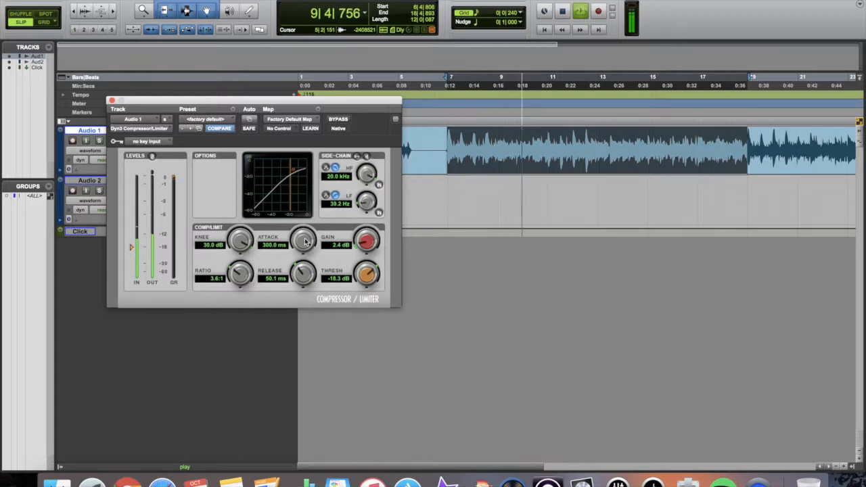
- Lower the threshold to -24.1 dB and compare the slow-attack sound against bypass during playback
left_click_drag(366, 277, 356, 306)
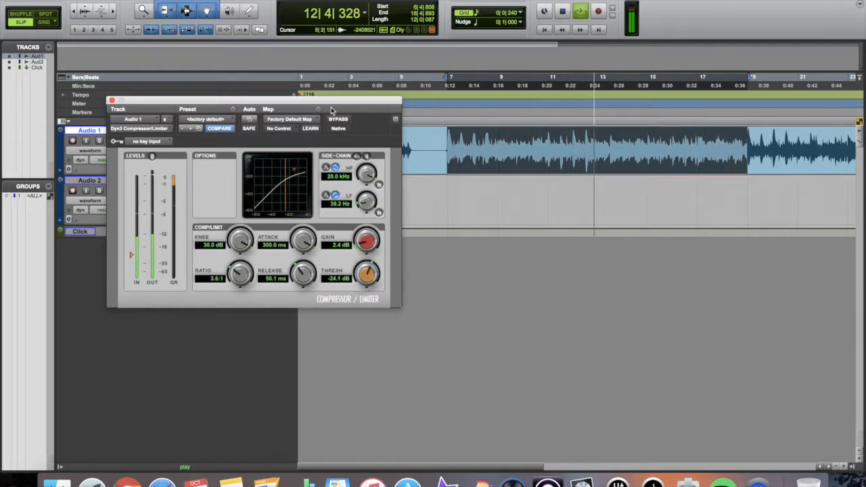
left_click(338, 120)
left_click(338, 119)
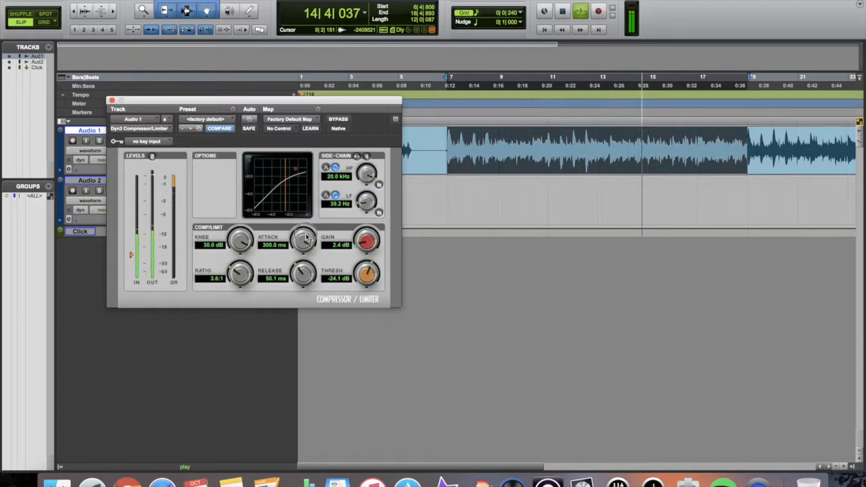
- Set the attack to 28.7 ms and the threshold to -18.1 dB, and stop playback
left_click_drag(306, 241, 305, 301)
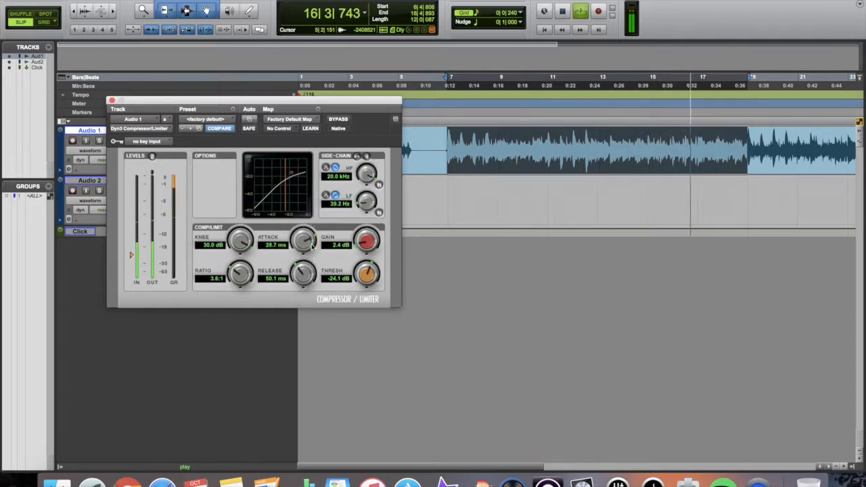
left_click_drag(371, 274, 365, 271)
key("space")
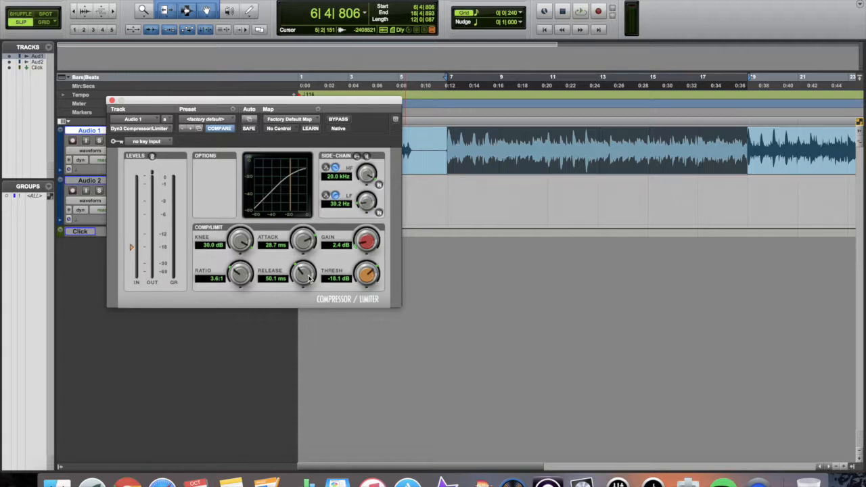
- During playback, set the attack to 20.6 ms and threshold to -17.4 dB, and audition release times from 1.4 s down to 5.0 ms
key("space")
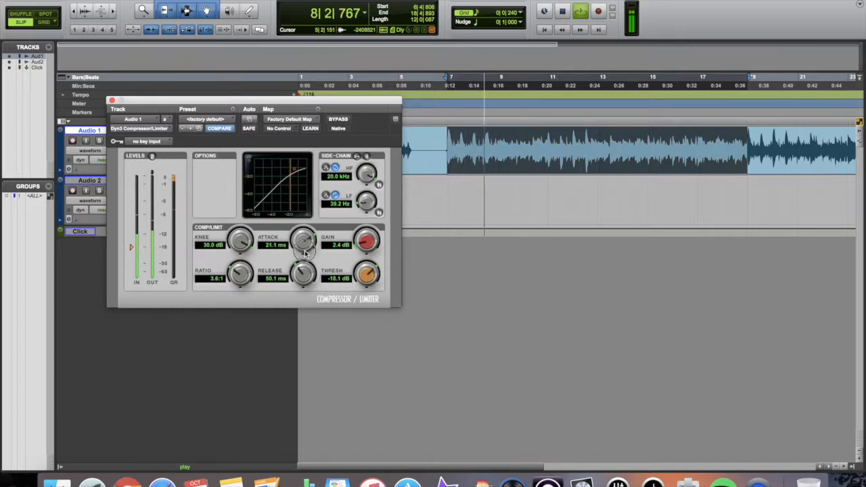
left_click_drag(367, 277, 368, 281)
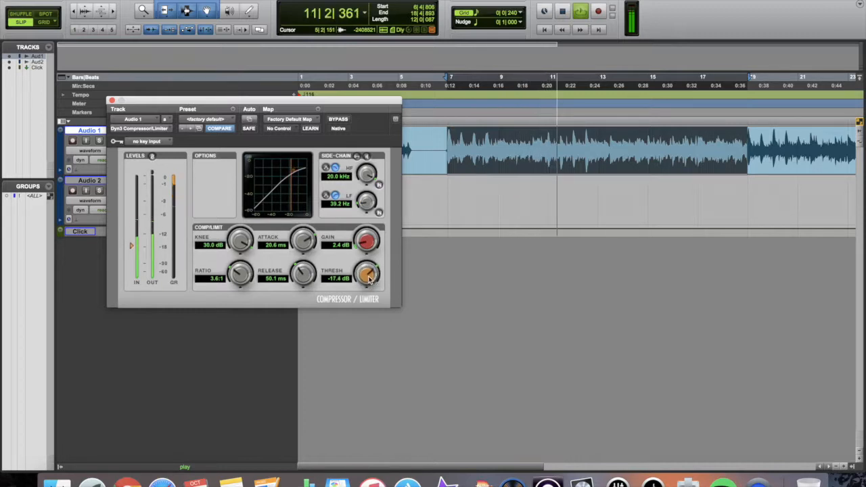
left_click_drag(304, 274, 306, 211)
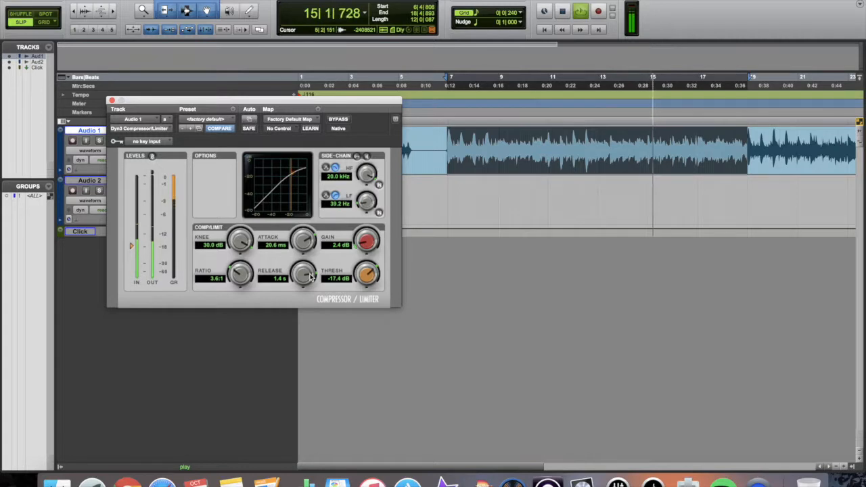
left_click_drag(311, 276, 313, 364)
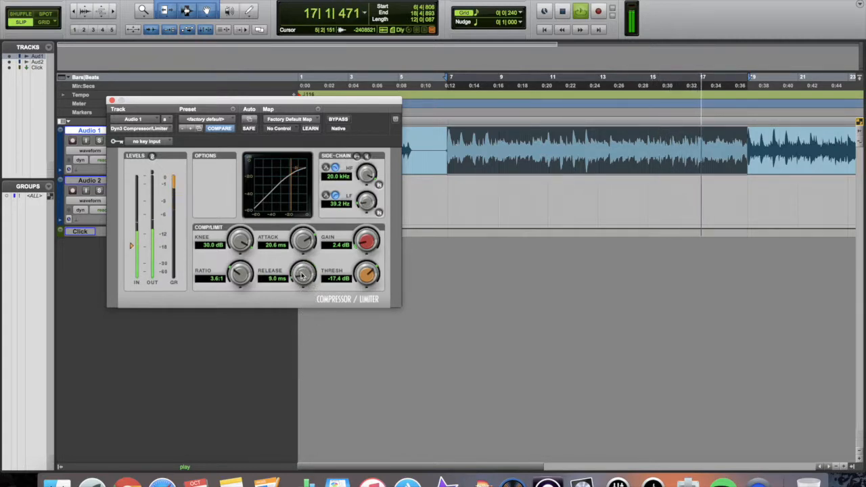
left_click_drag(301, 275, 303, 292)
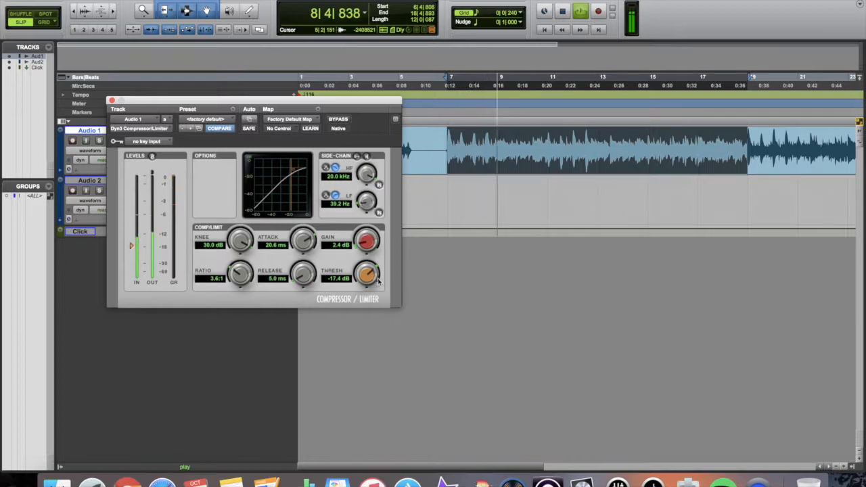
- Lower the threshold to -24.4 dB and compare the fast-release sound against bypass during playback
left_click_drag(368, 276, 358, 314)
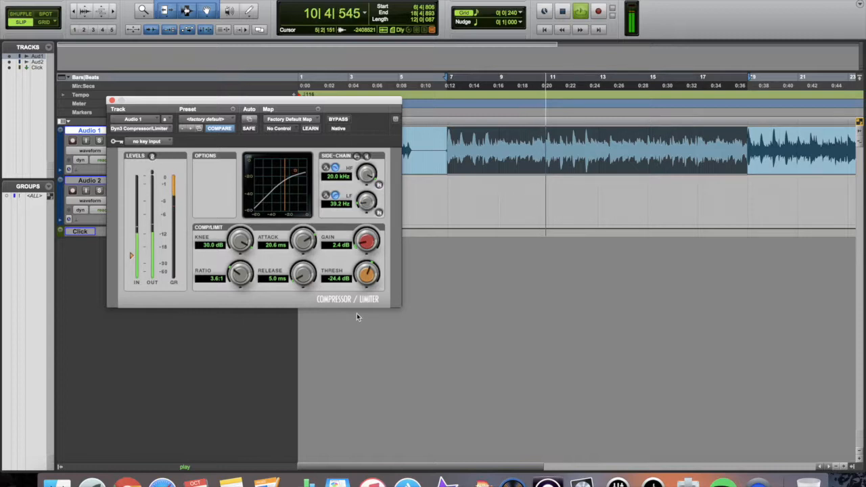
left_click(337, 120)
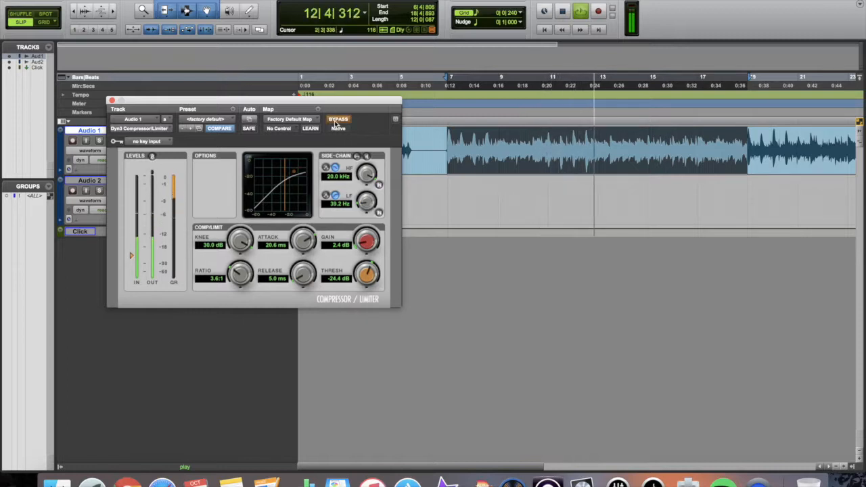
left_click(336, 120)
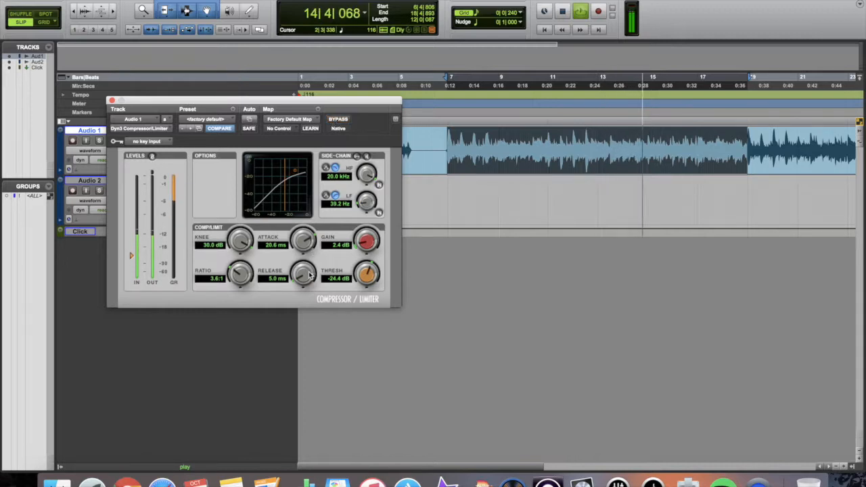
- Set the threshold to -18.0 dB and adjust the release through 392.0 ms to 93.1 ms, then stop playback
left_click_drag(306, 277, 314, 229)
left_click_drag(369, 276, 370, 262)
left_click_drag(307, 273, 314, 247)
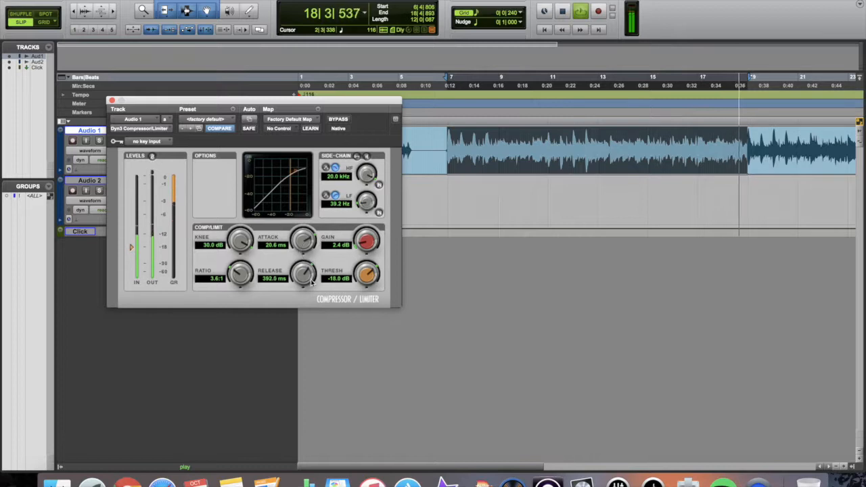
left_click_drag(310, 284, 299, 318)
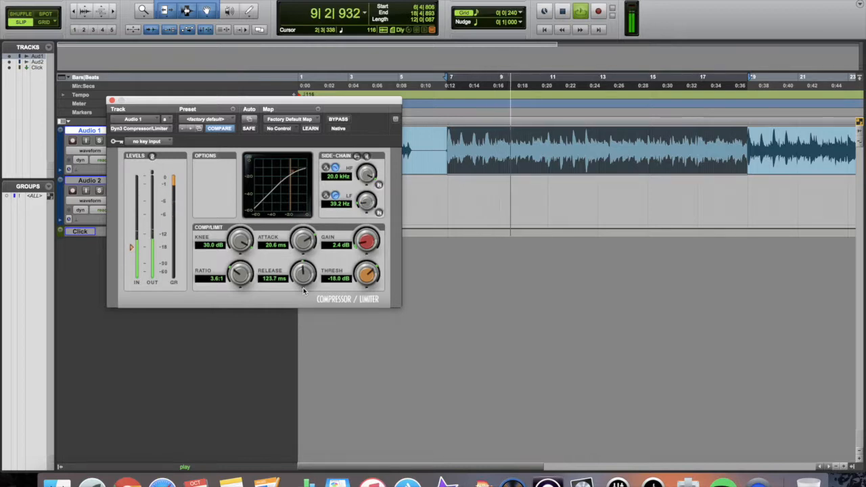
key("space")
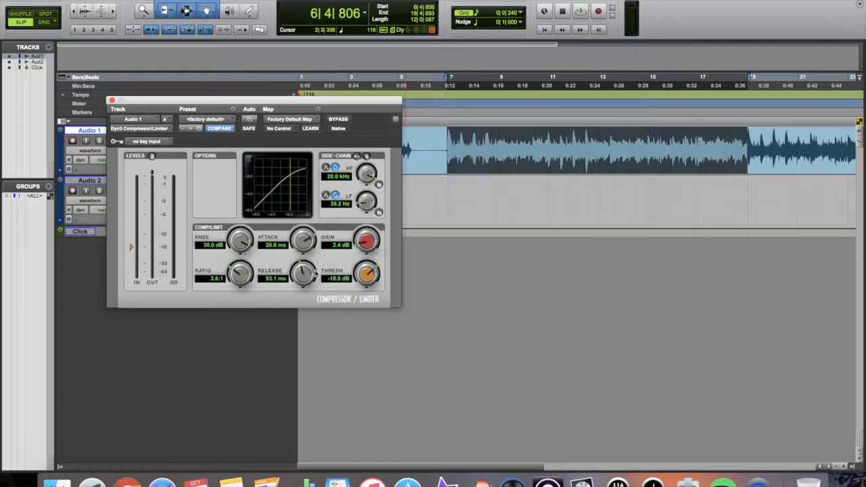
- Set the release to 43.9 ms during playback and compare the compressed sound against bypass
left_click_drag(304, 276, 304, 281)
key("space")
left_click_drag(309, 278, 306, 327)
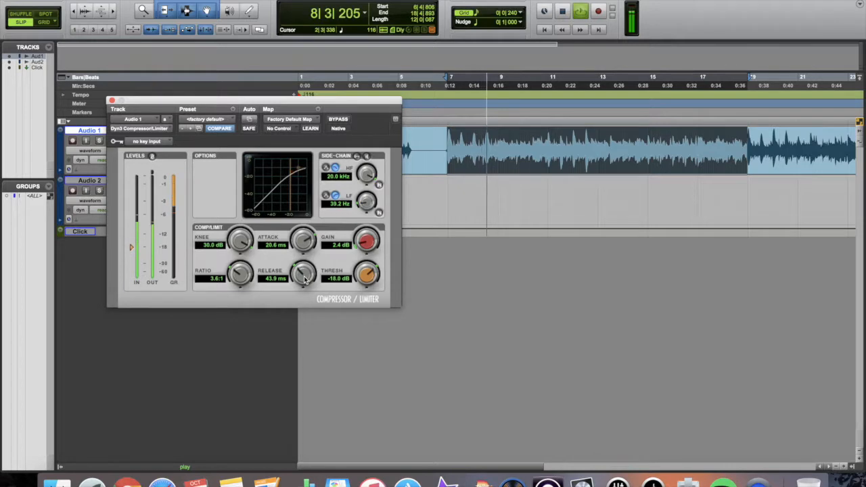
left_click(339, 120)
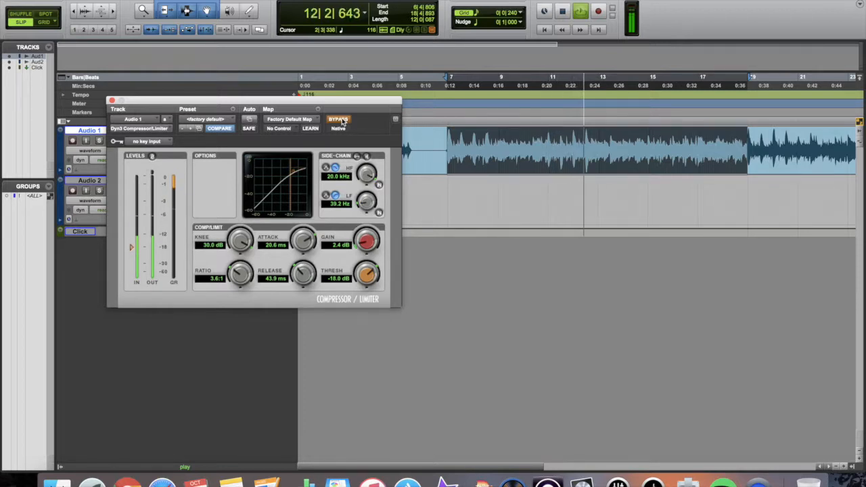
left_click(338, 120)
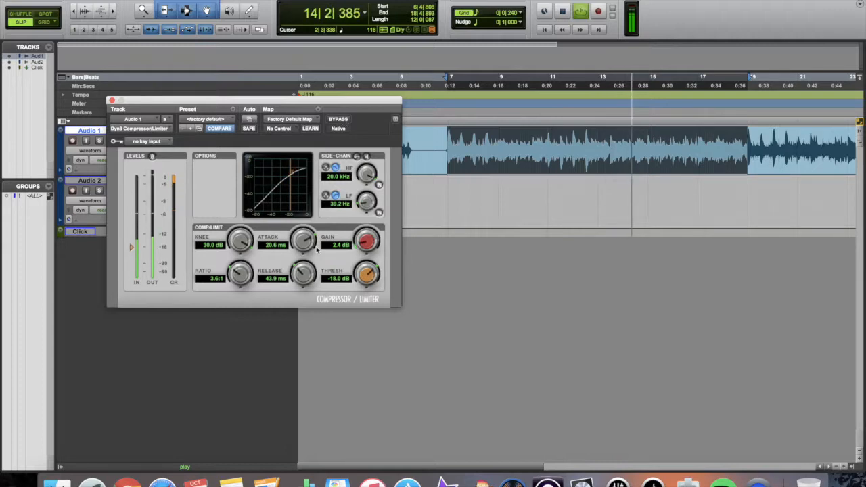
- Fine-tune the compressor to a 30.3 ms attack, 78.8 ms release and -18.6 dB threshold
left_click_drag(309, 252, 308, 289)
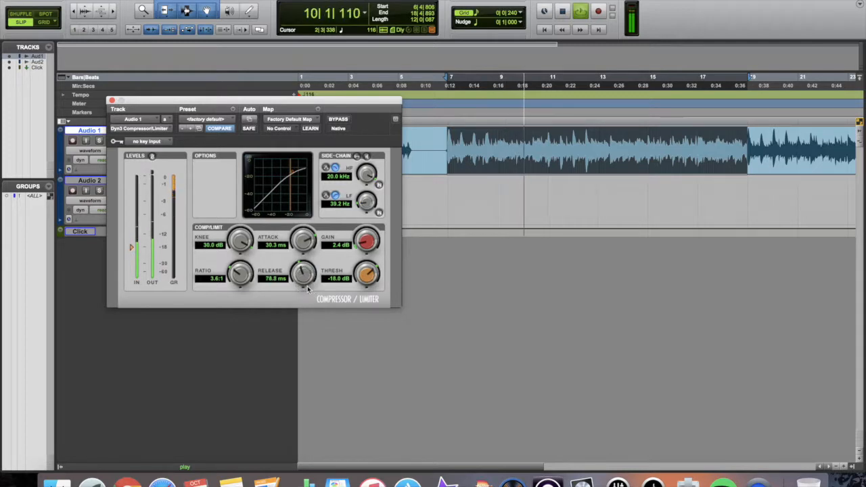
left_click_drag(366, 277, 366, 280)
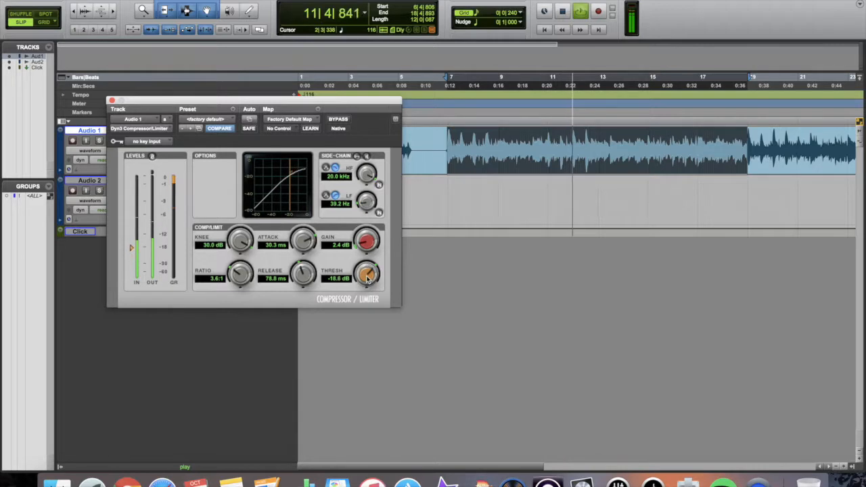
- Compare the fine-tuned compressor settings against bypass on the playing selection, then stop playback
left_click(339, 120)
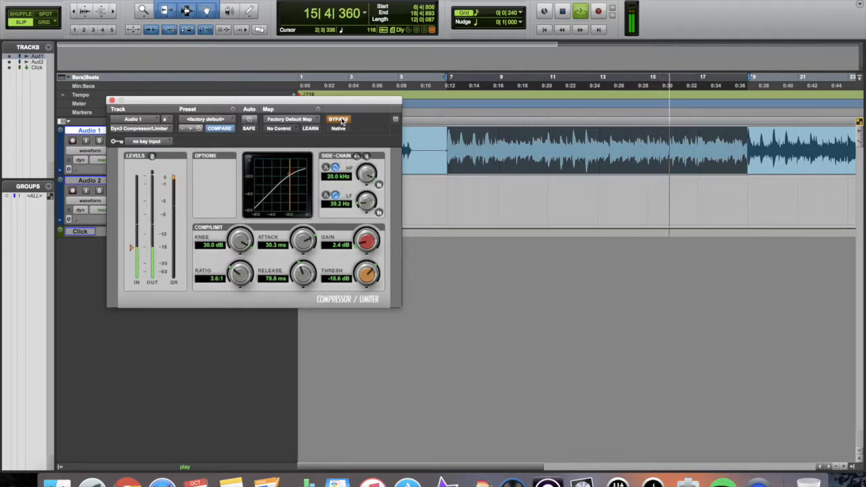
left_click(340, 120)
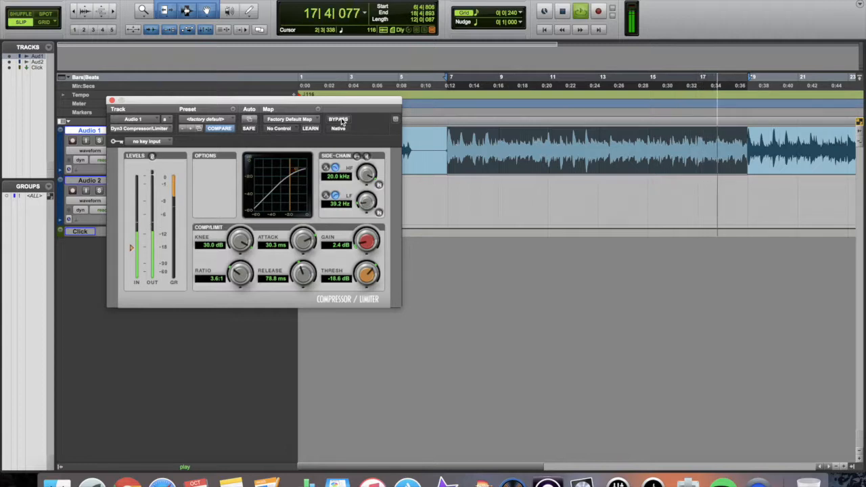
key("space")
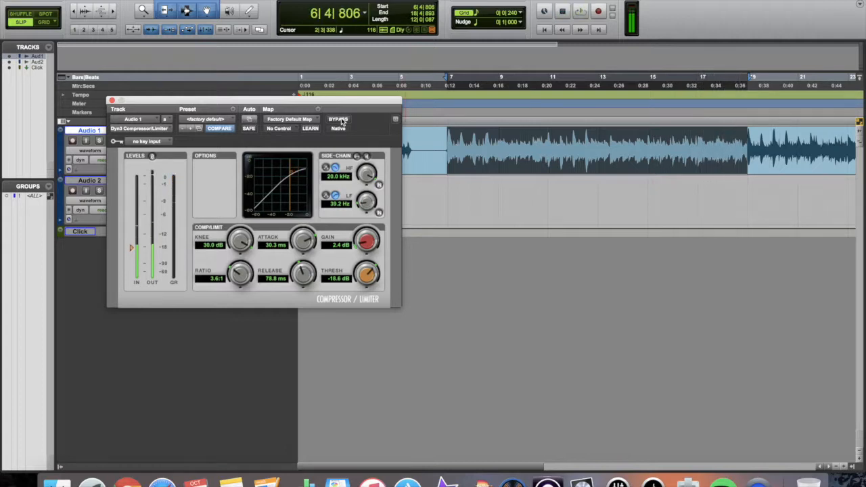